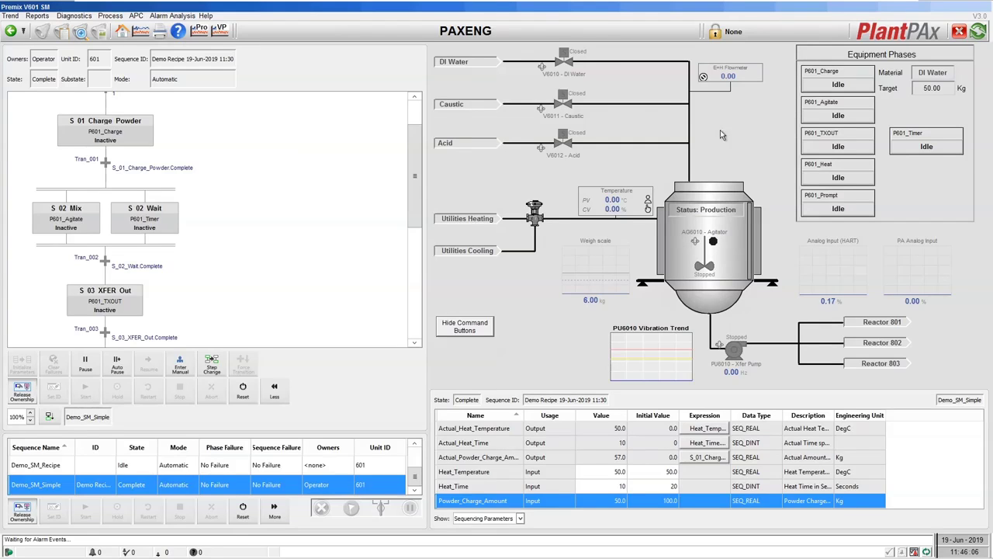
Step: Open the V6010 DI Water Feed and weigh scale faceplates and arrange them on screen
click(568, 63)
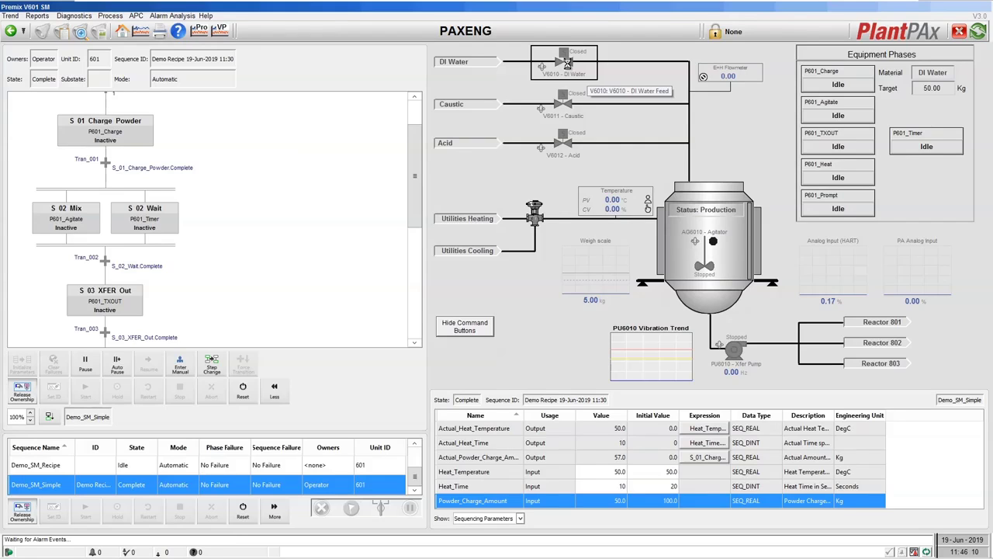
drag(733, 62, 456, 167)
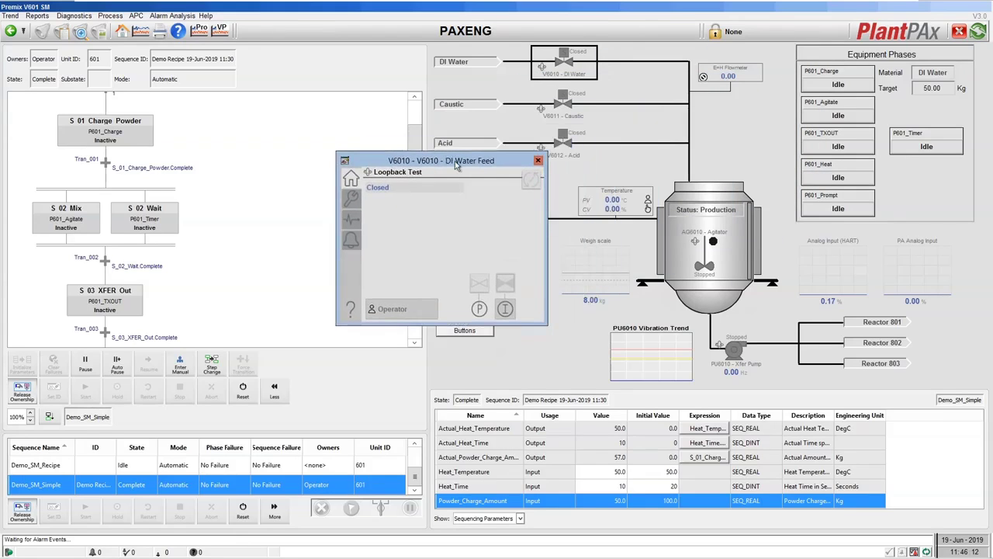
click(615, 257)
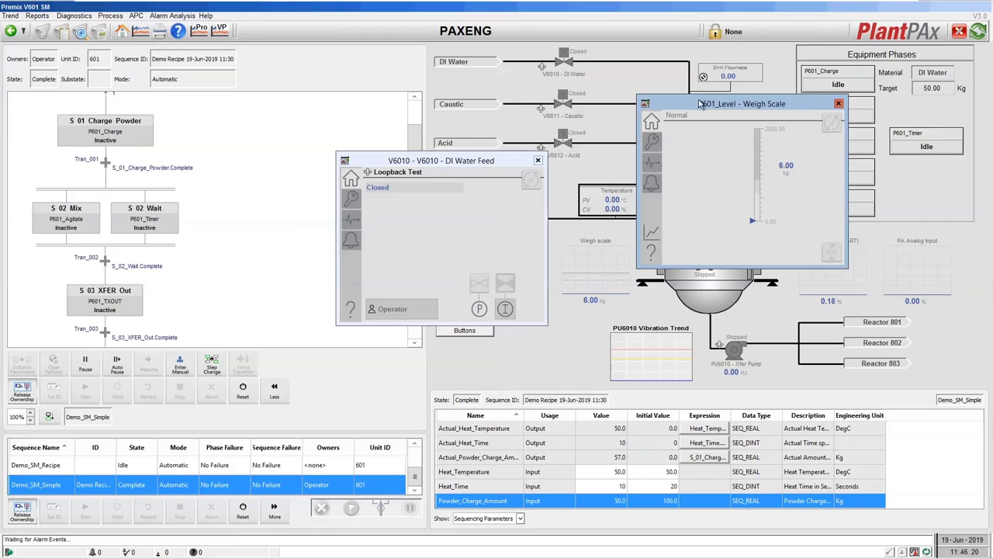
drag(696, 102, 643, 108)
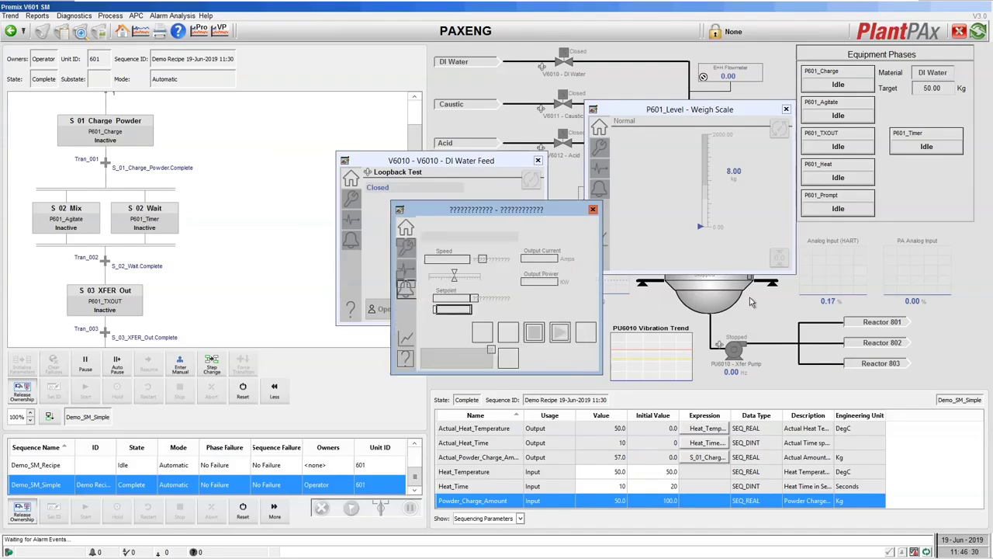
Step: Close the transfer pump, weigh scale and DI Water Feed faceplates and return to Logix Designer
click(593, 211)
click(786, 109)
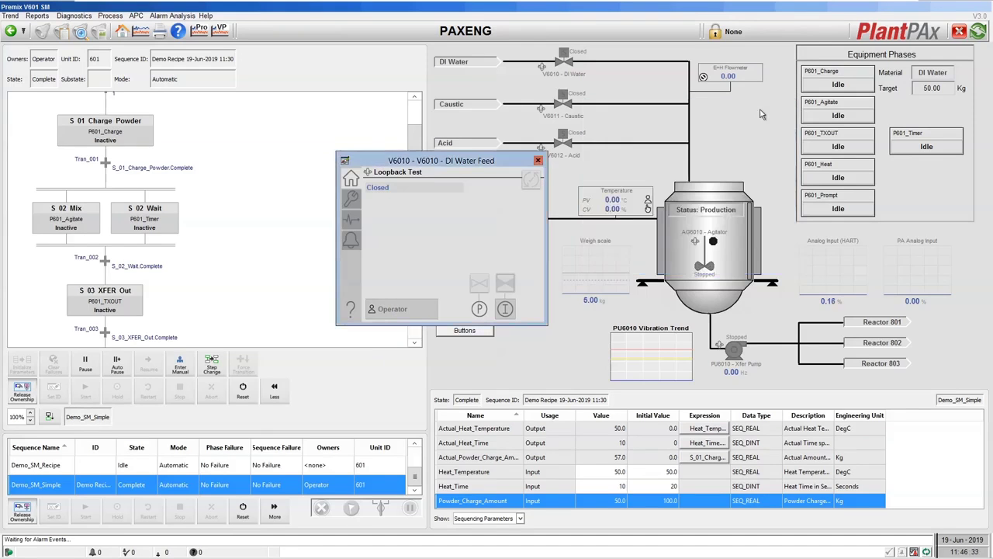
click(538, 161)
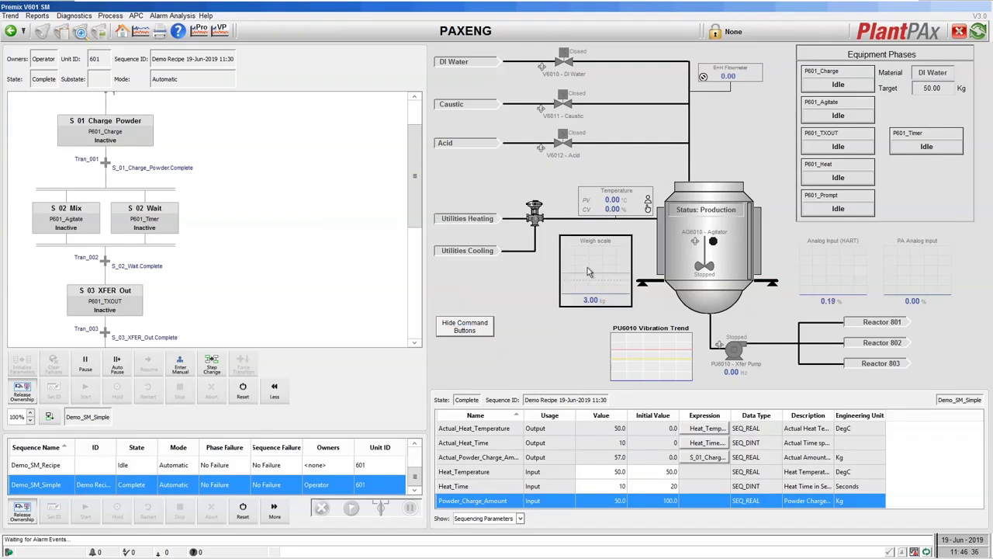
key(alt+Tab)
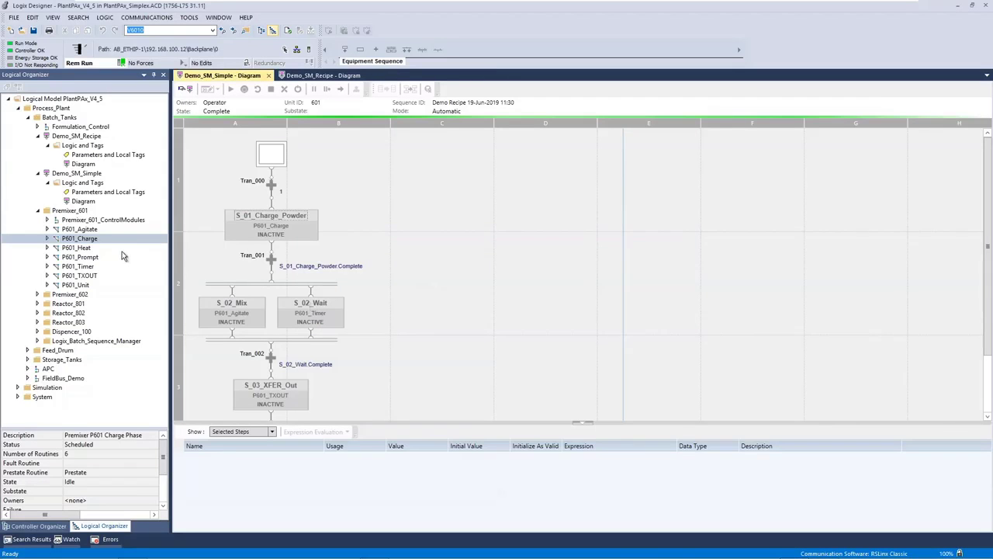
Step: Open the V6010 valve diagram from Premixer_601_ControlModules, zoom in, then return to the HMI
click(48, 220)
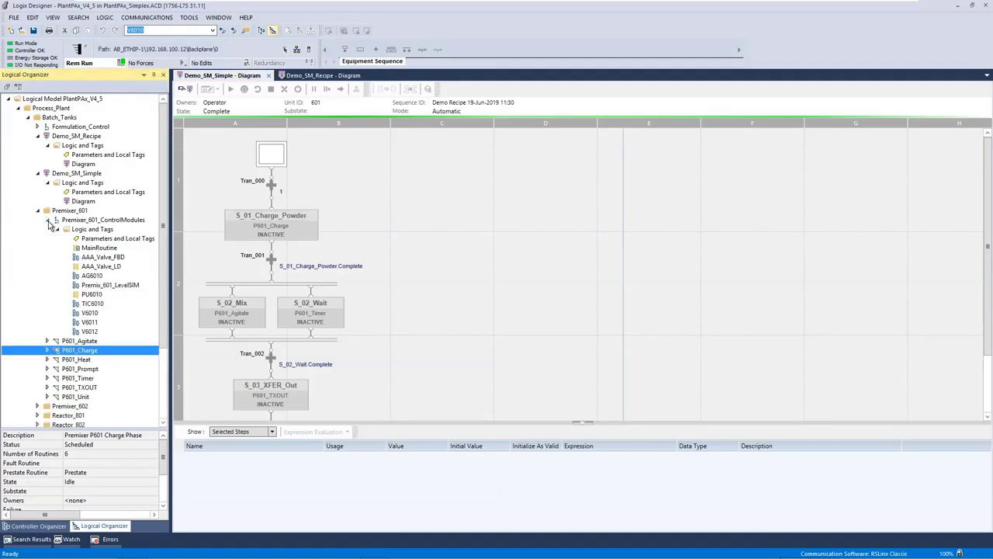
double_click(90, 313)
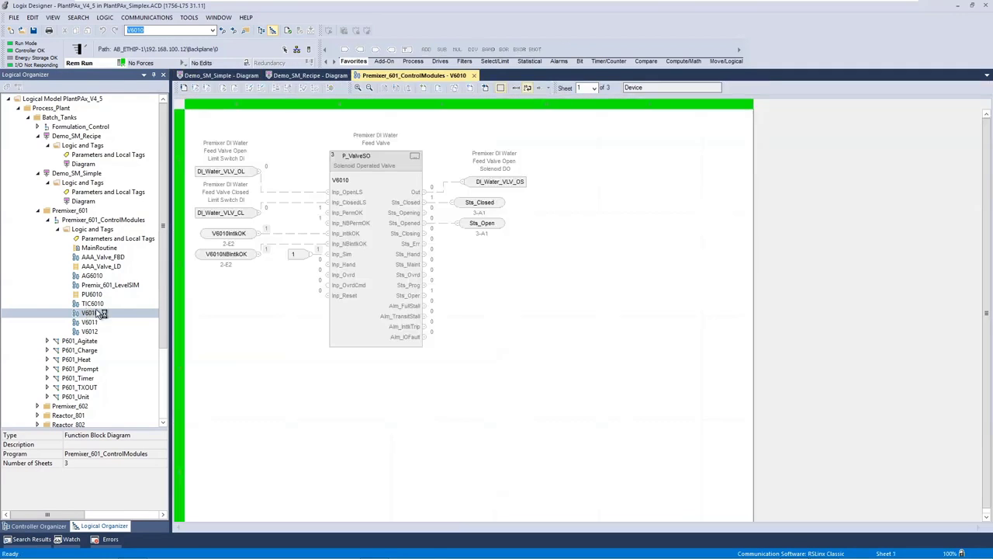
scroll(316, 222, up, 2)
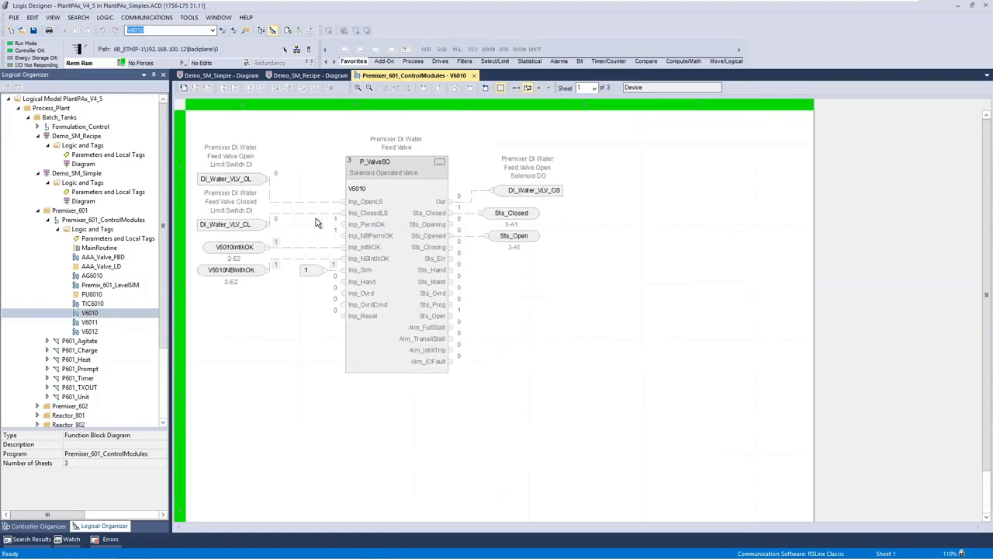
scroll(316, 223, up, 1)
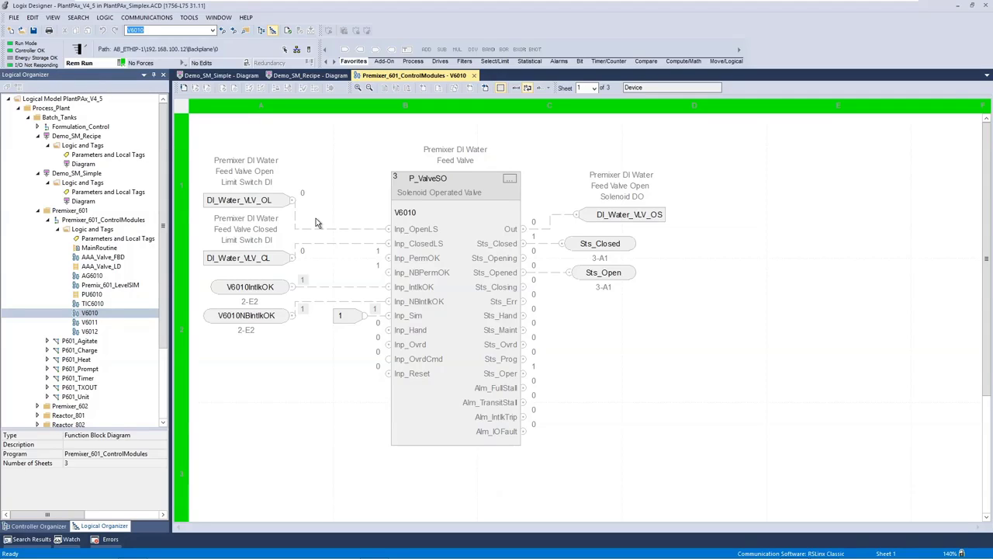
key(alt+Tab)
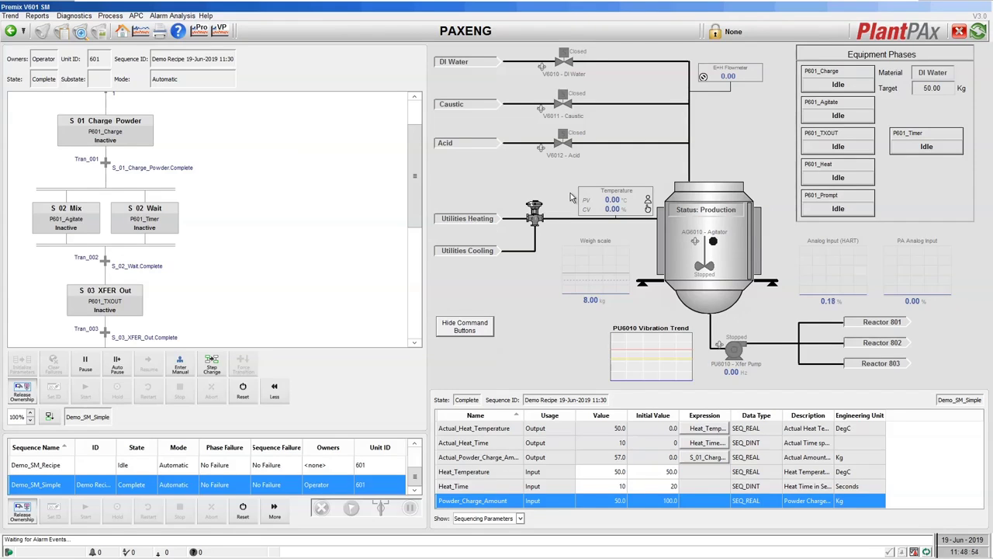
Step: View the properties of P601_Agitate, Charge, Heat, Prompt, Timer and TXOUT in Logix Designer
key(alt+Tab)
key(alt+Tab)
key(alt+Tab)
key(alt+Tab)
key(alt+Tab)
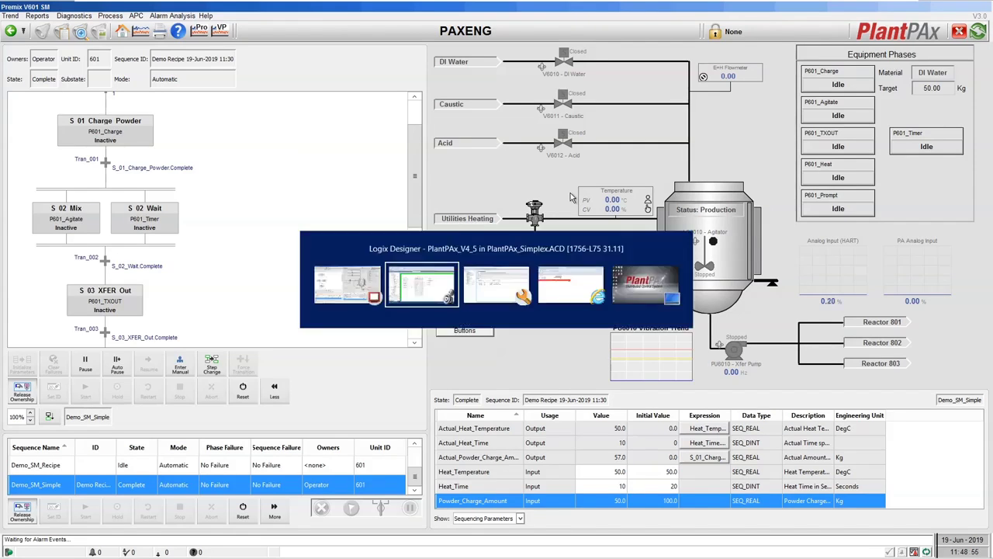
key(alt+Tab)
key(alt+Tab)
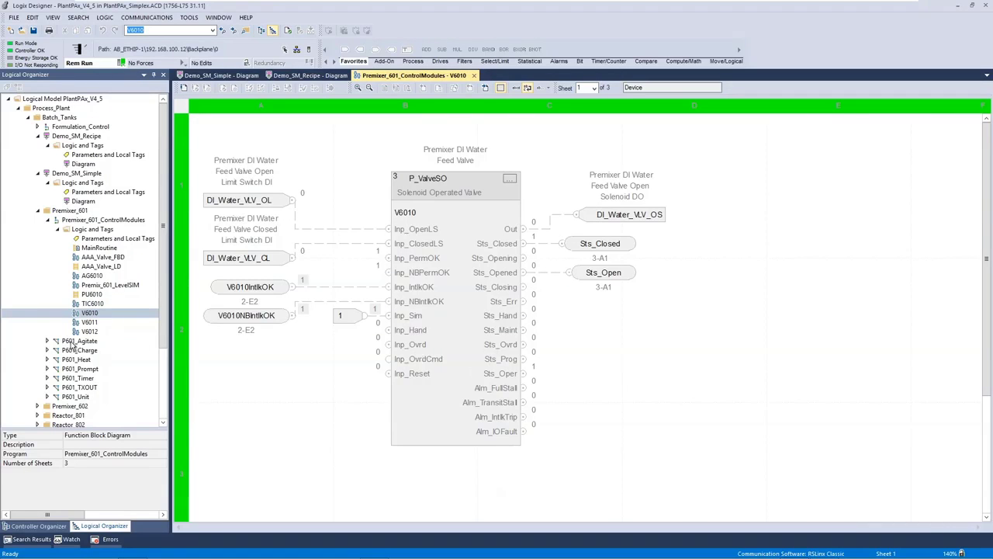
click(71, 342)
click(71, 351)
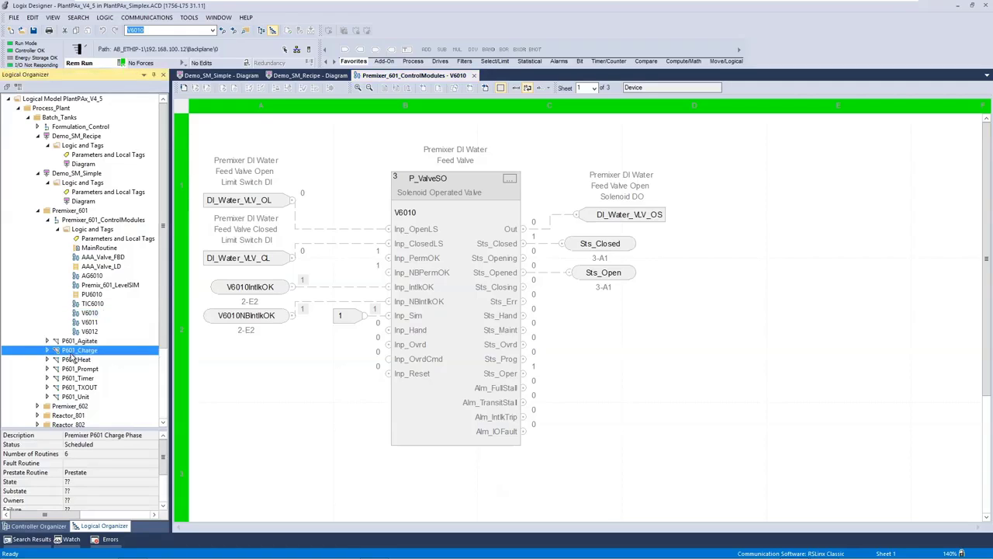
click(71, 360)
click(73, 369)
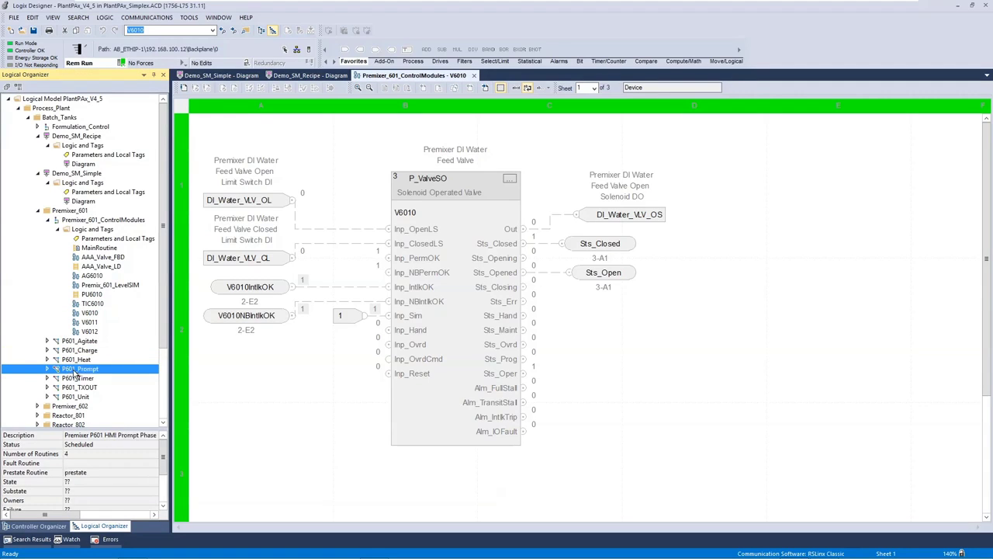
click(74, 379)
click(76, 387)
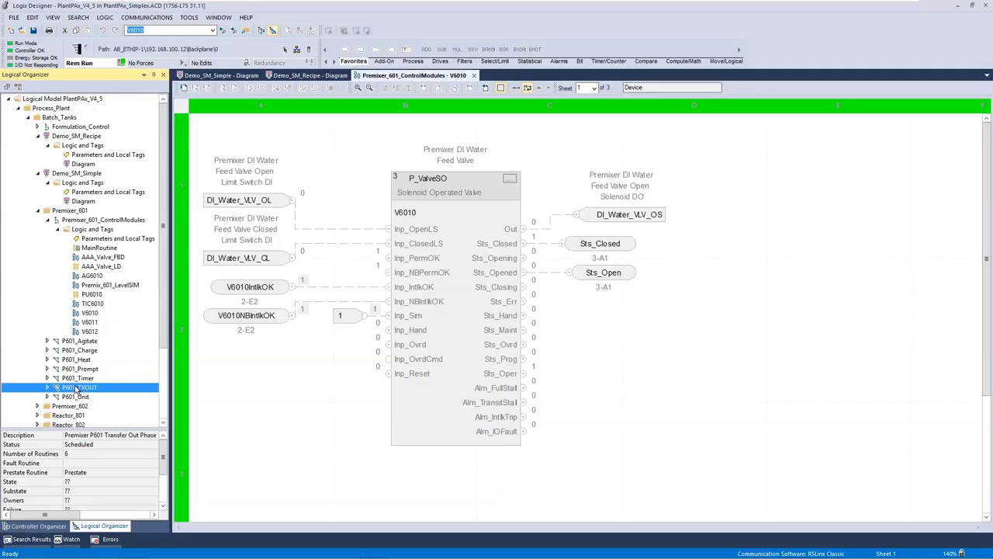
Step: Compare against the PlantPAx HMI, then select the P601_Charge phase in Logix Designer
key(alt+Tab)
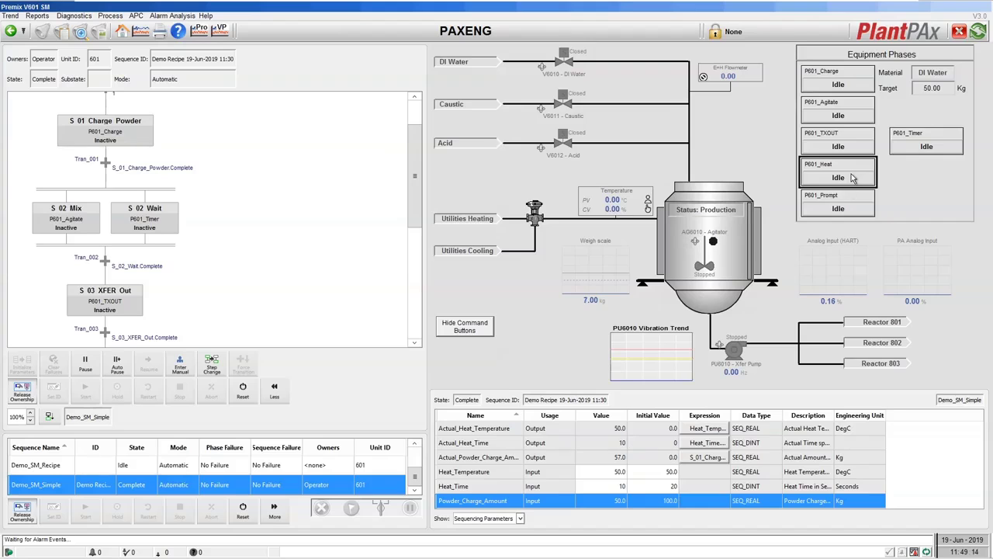
key(alt+Tab)
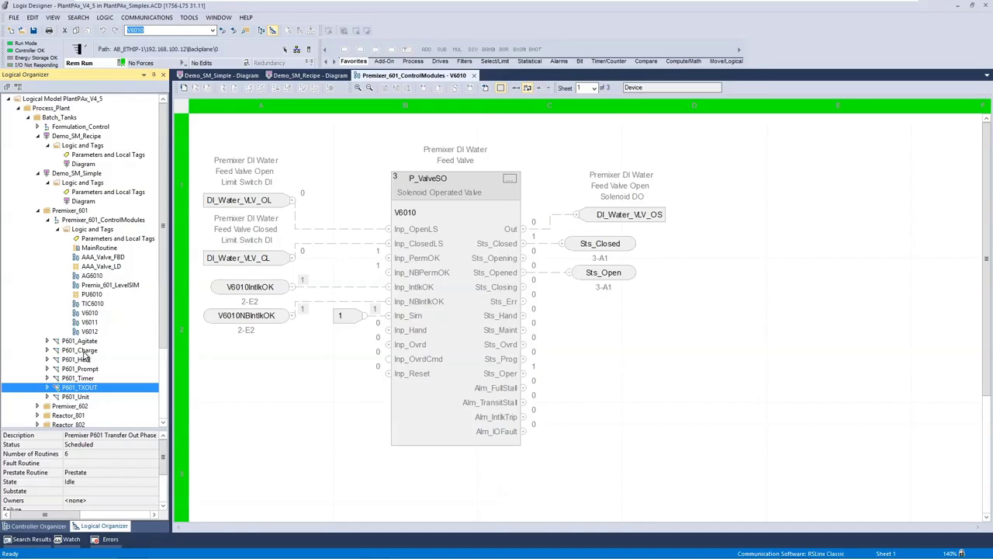
click(84, 351)
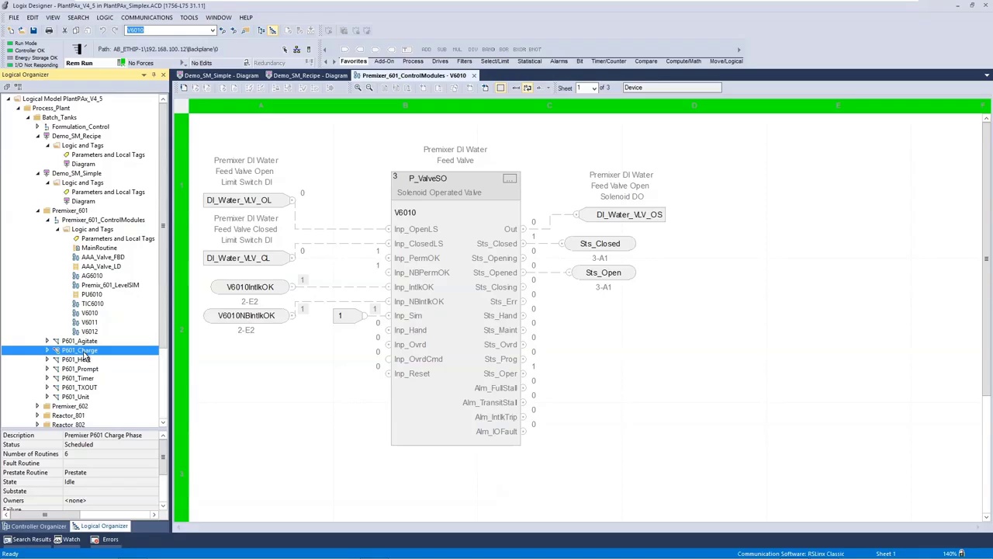
Step: Open Monitor Equipment Phase for P601_Charge to watch its Idle state model
right_click(84, 355)
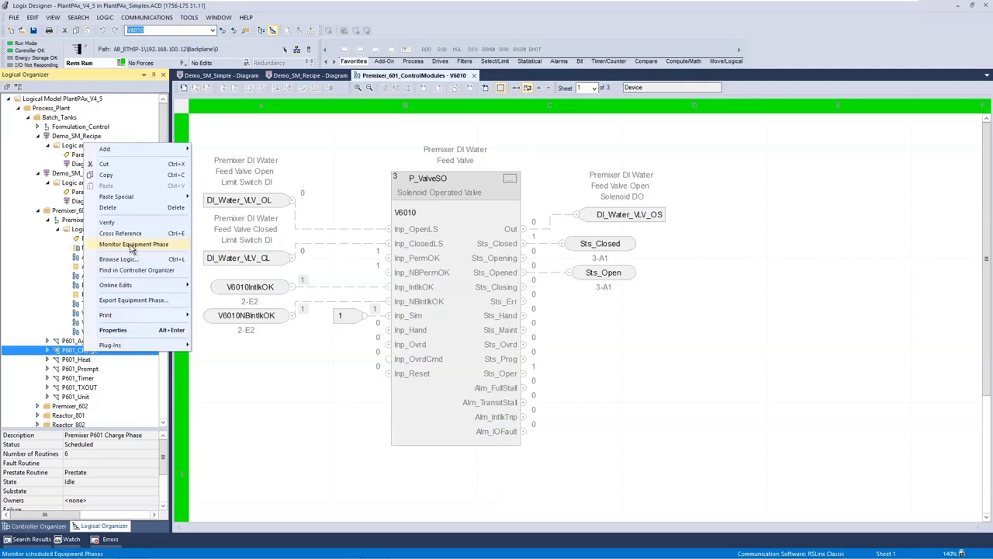
click(129, 244)
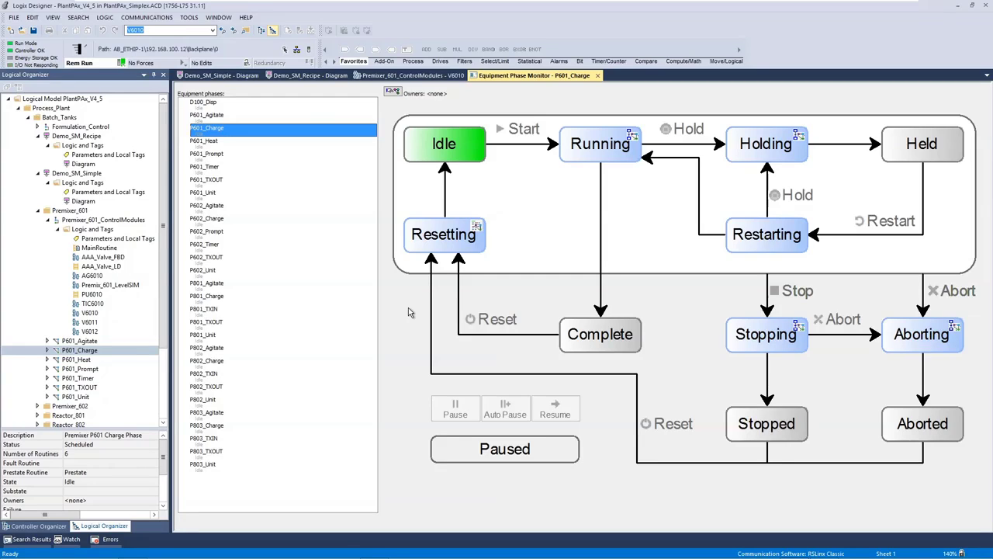
Step: Expand P601_Charge and P601_Prompt to list their Logic and Tags state routines
click(46, 350)
scroll(83, 335, down, 2)
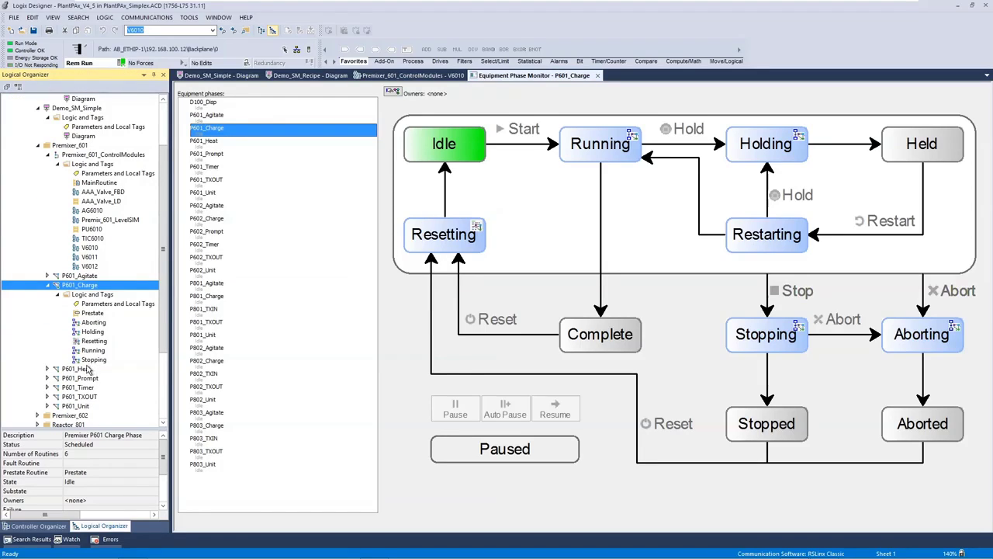
click(47, 378)
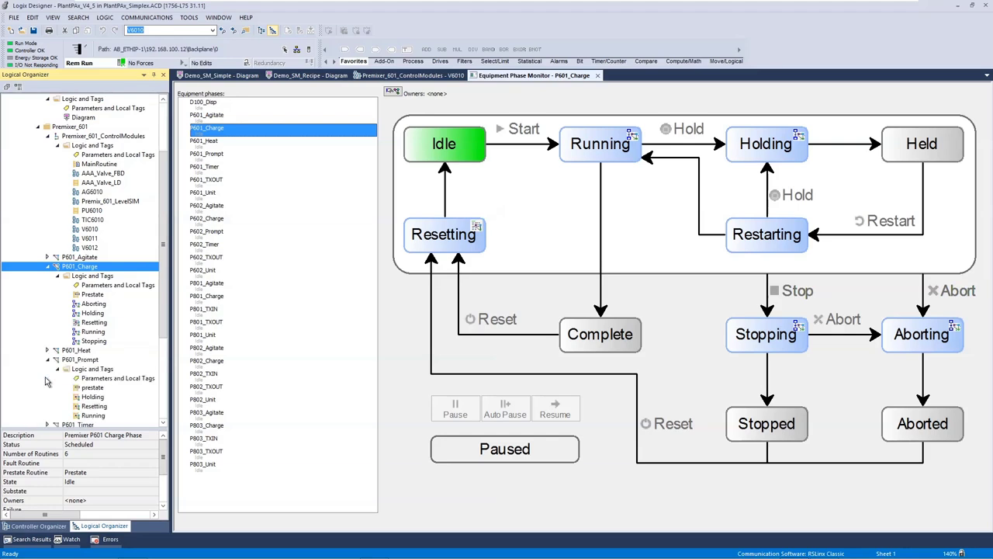
scroll(45, 380, down, 1)
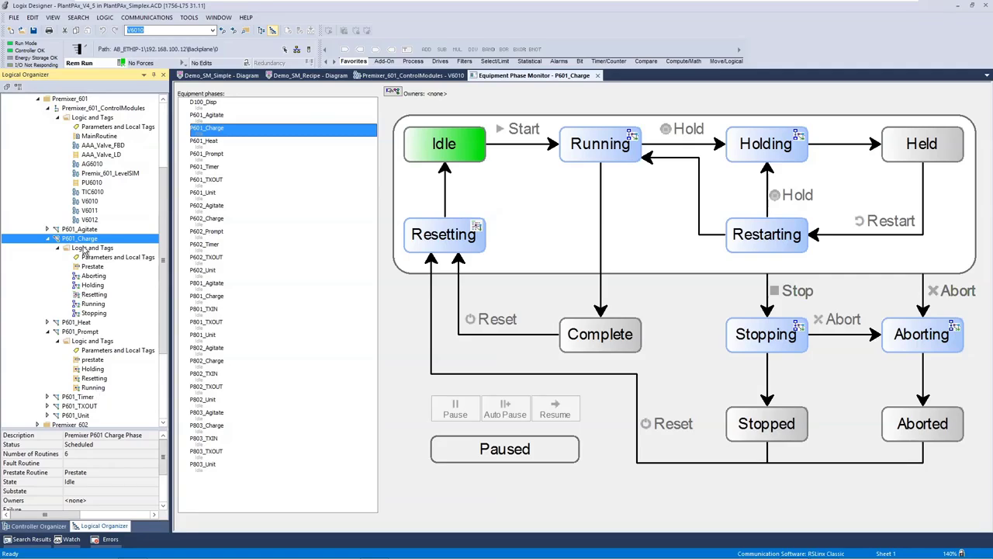
Step: Open P601_Charge's Running SFC and P601_Prompt's four-rung Running ladder routine
double_click(93, 304)
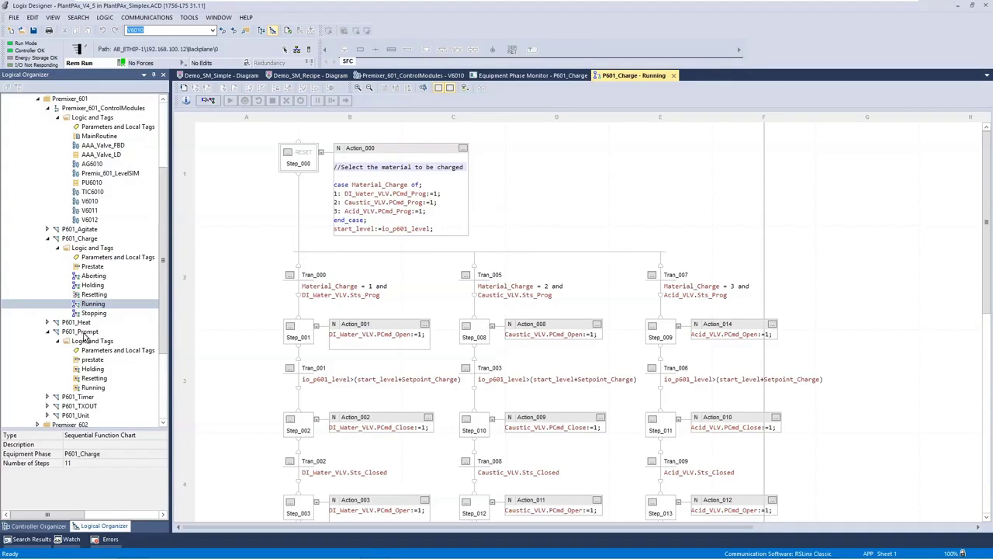
click(91, 387)
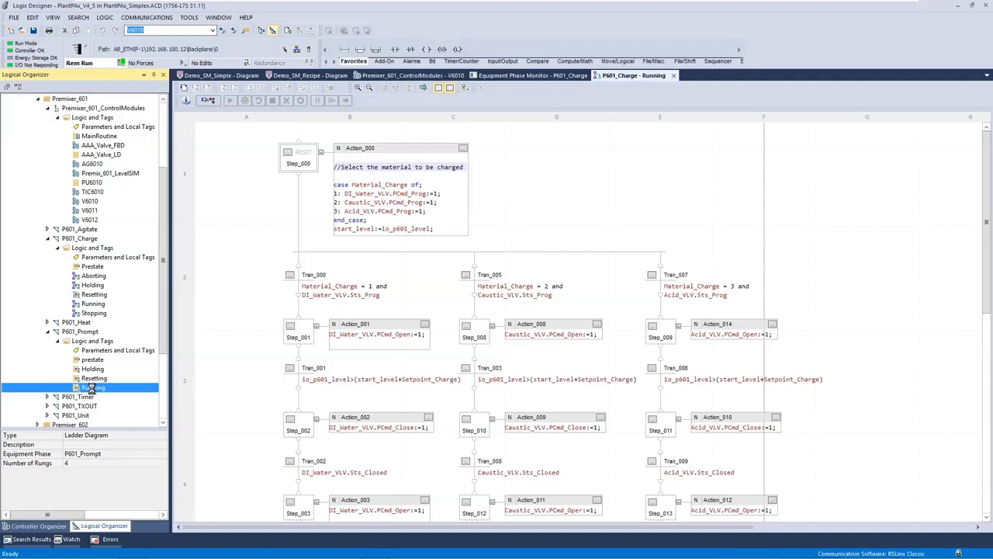
double_click(91, 388)
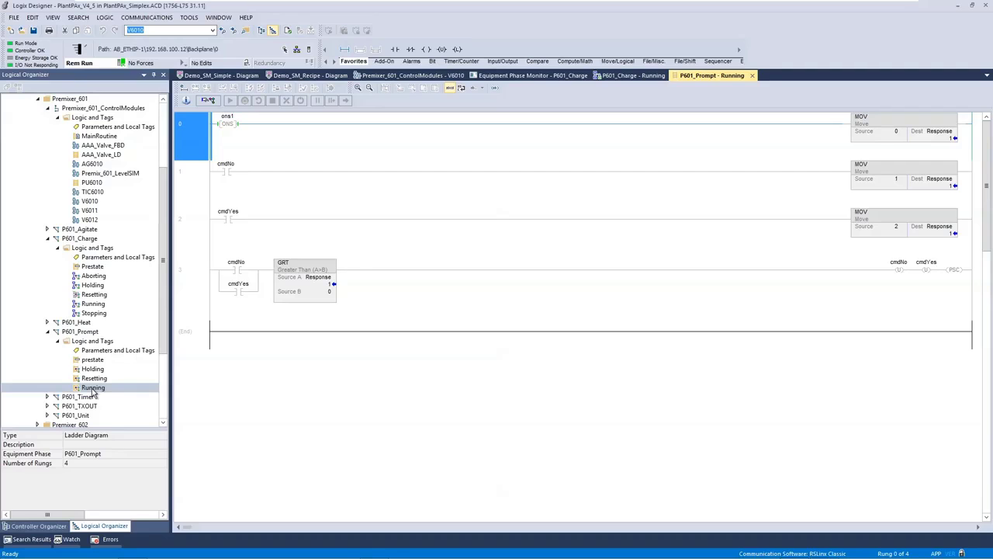
Step: Close the P601_Prompt and P601_Charge Running routine tabs
click(752, 75)
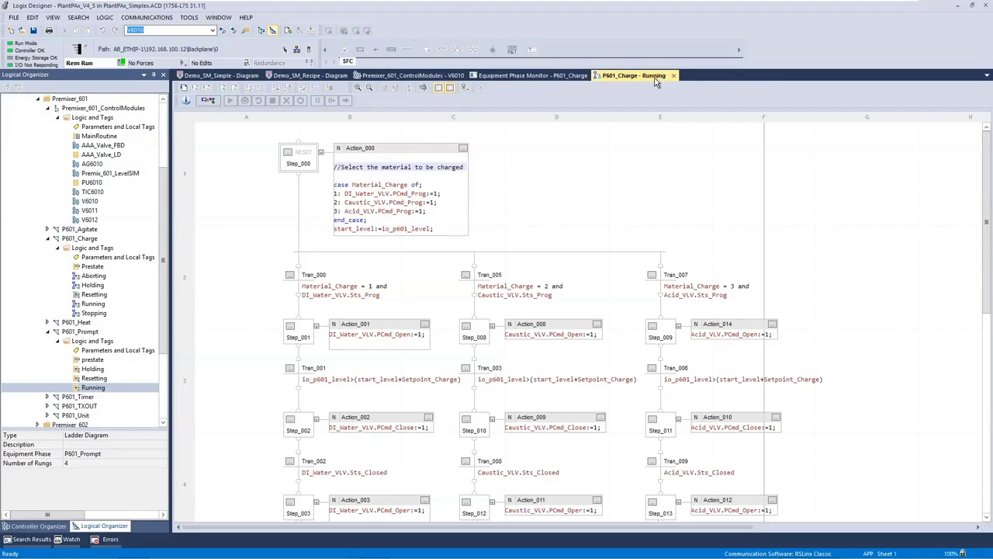
click(673, 76)
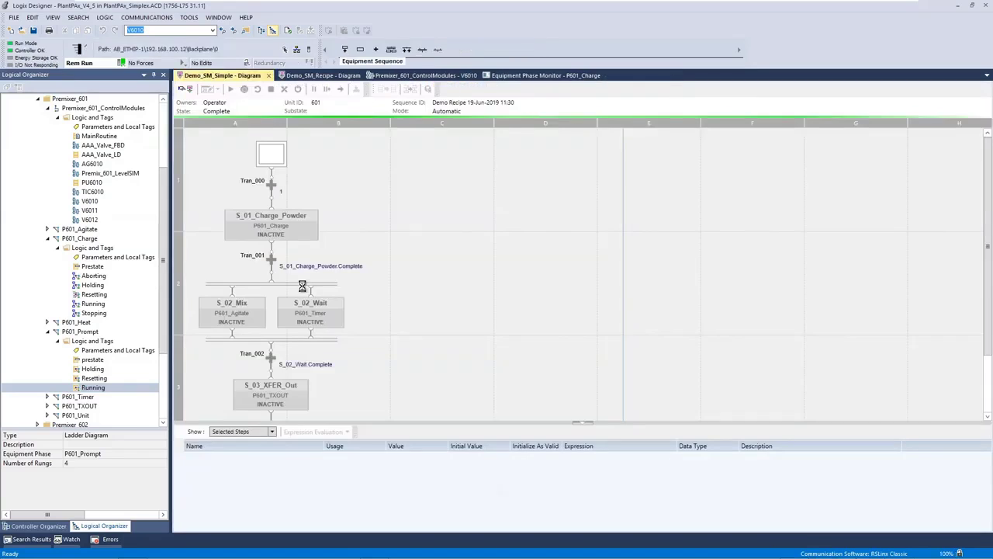
Step: Open P601_Charge's Parameters and Local Tags and select the Actual_Charge tag at 57.0
double_click(112, 258)
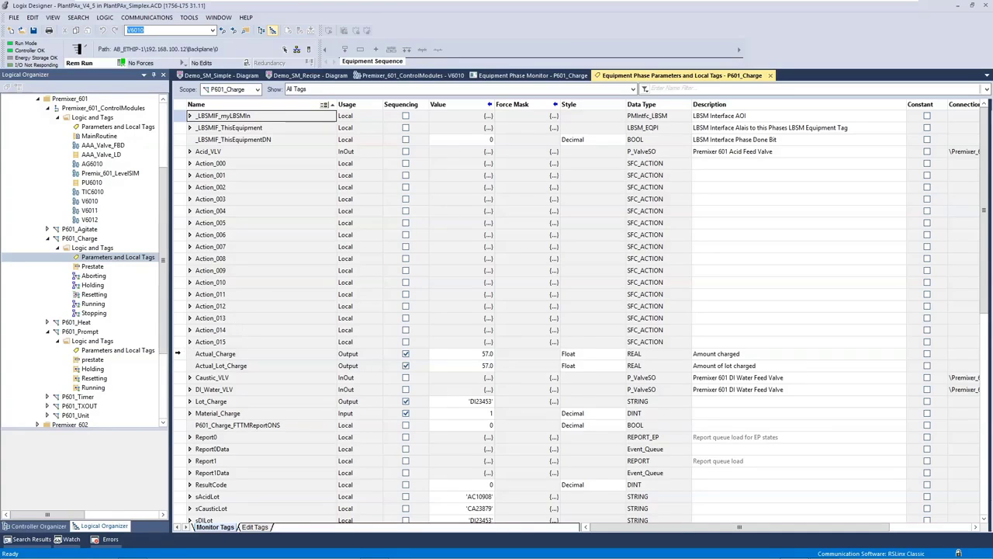
click(177, 353)
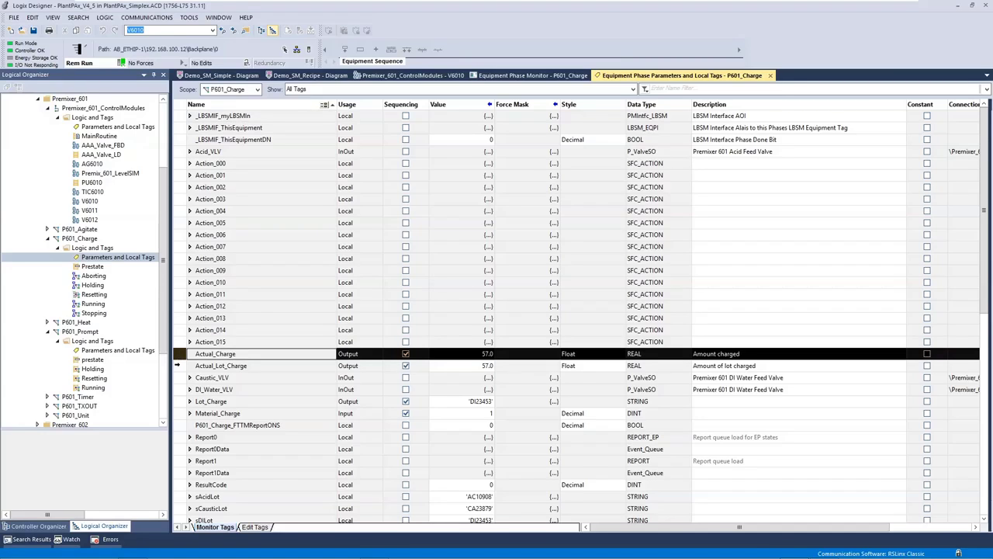
click(178, 365)
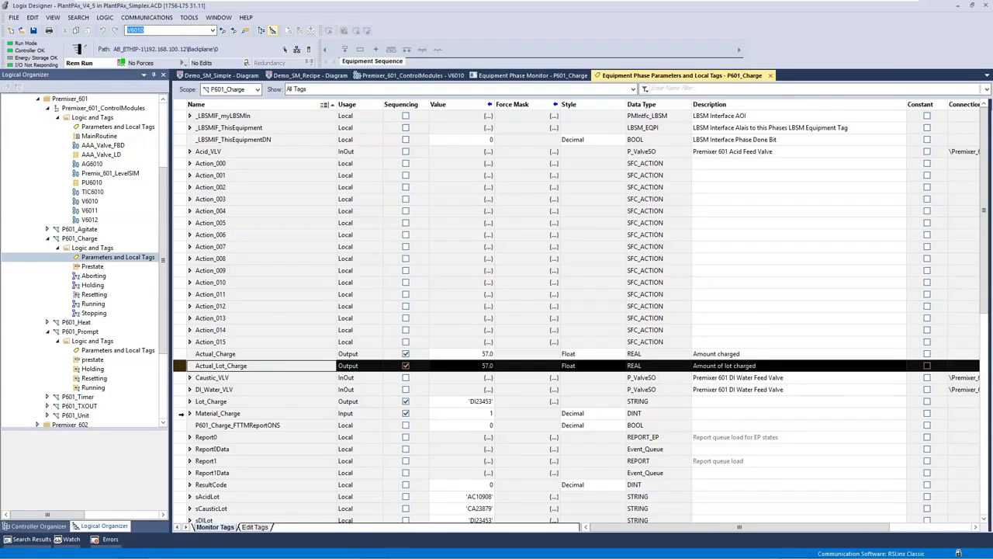
click(183, 416)
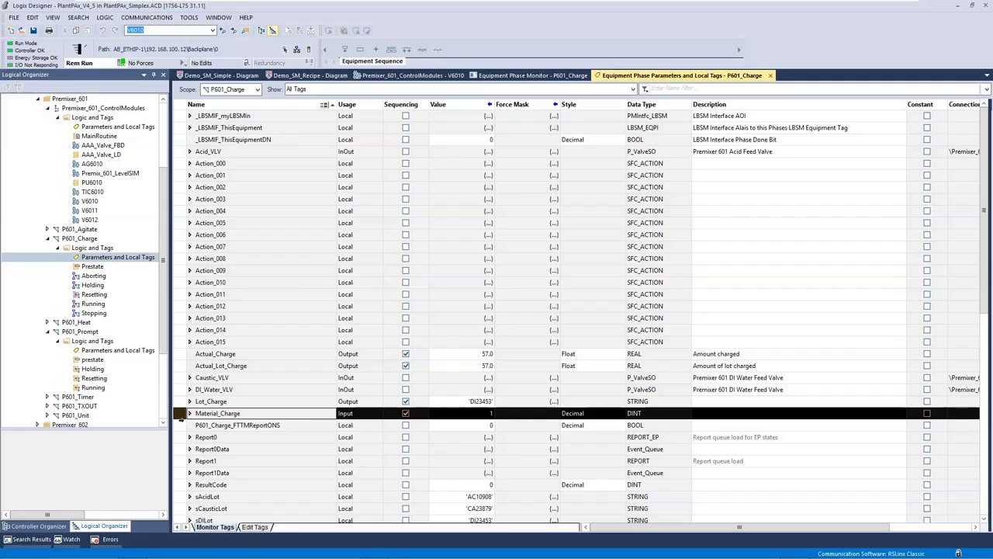
scroll(181, 449, down, 2)
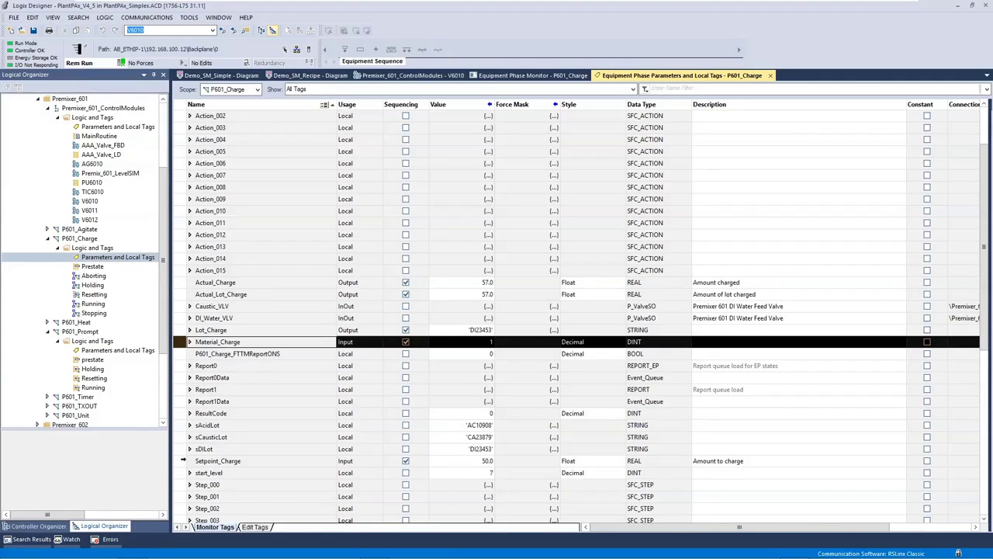
click(182, 461)
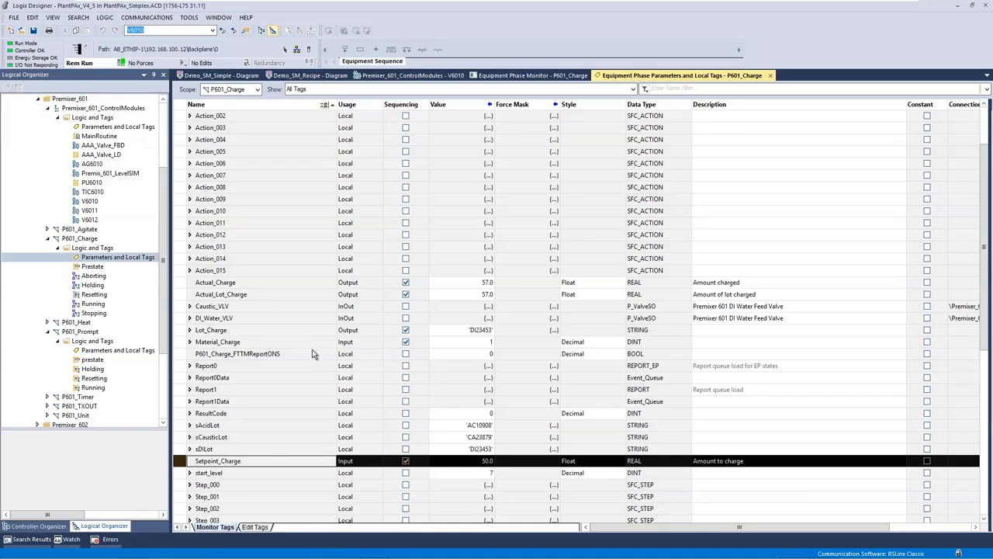
scroll(319, 320, up, 2)
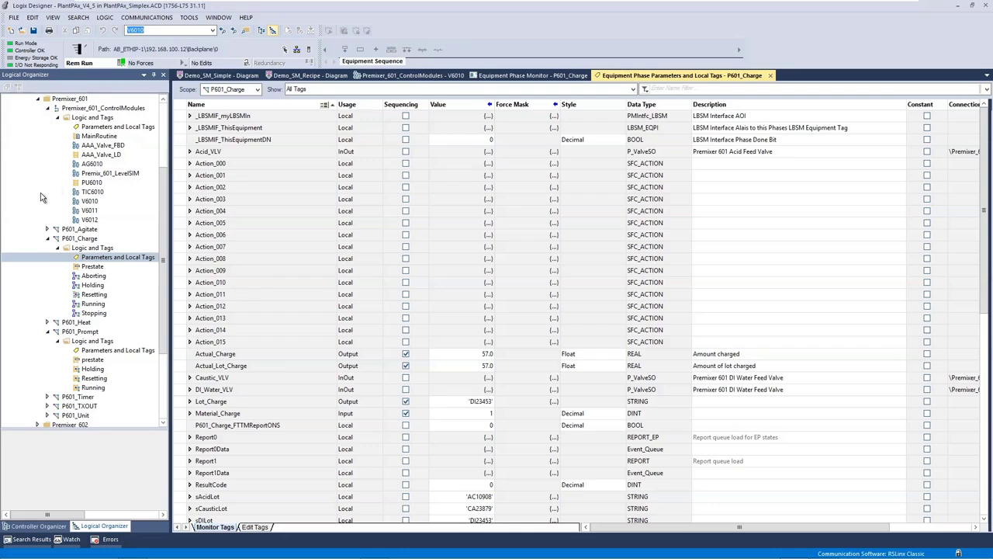
drag(165, 211, 163, 149)
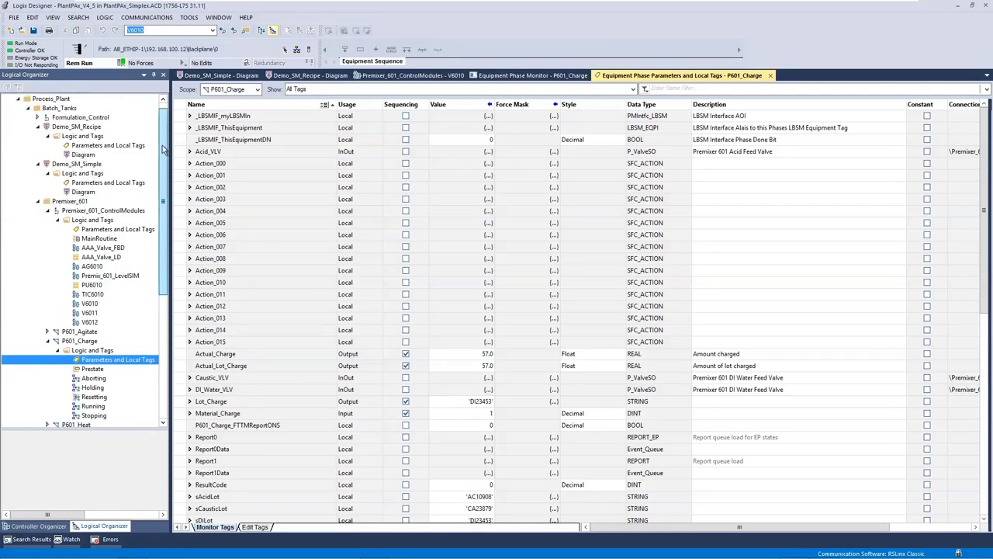
Step: On the Demo_SM_Simple diagram, list S_01_Charge_Powder's step tags, including Setpoint_Charge 50.0
click(209, 76)
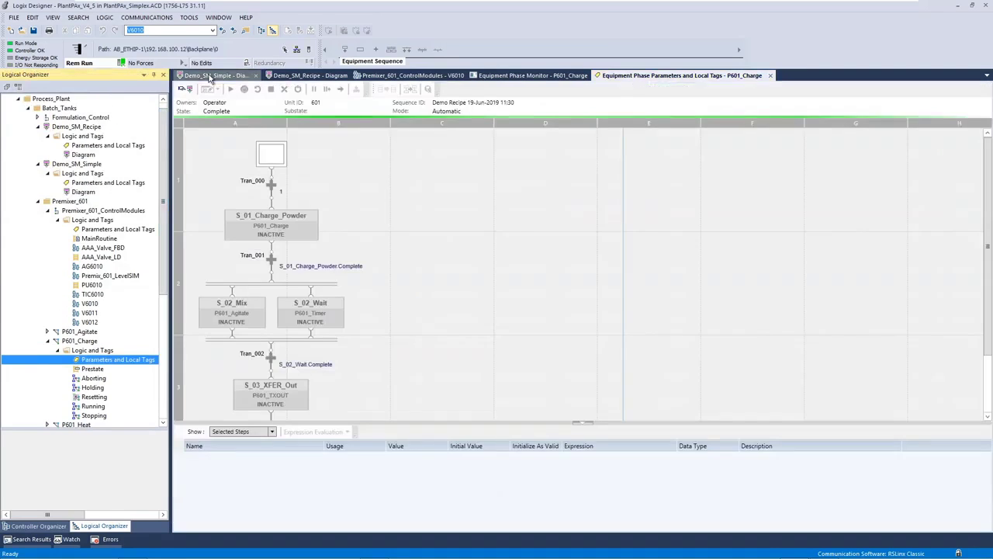
click(278, 233)
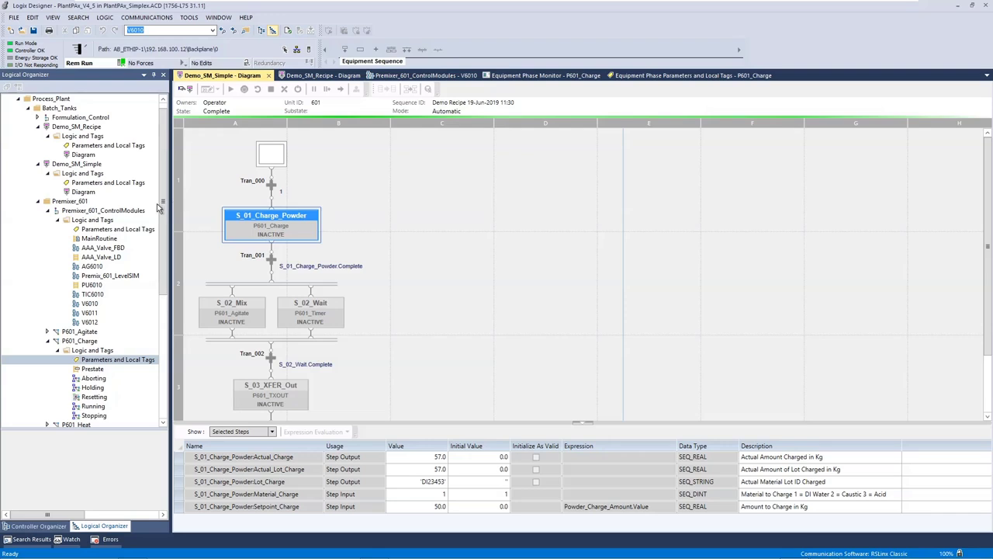
click(162, 205)
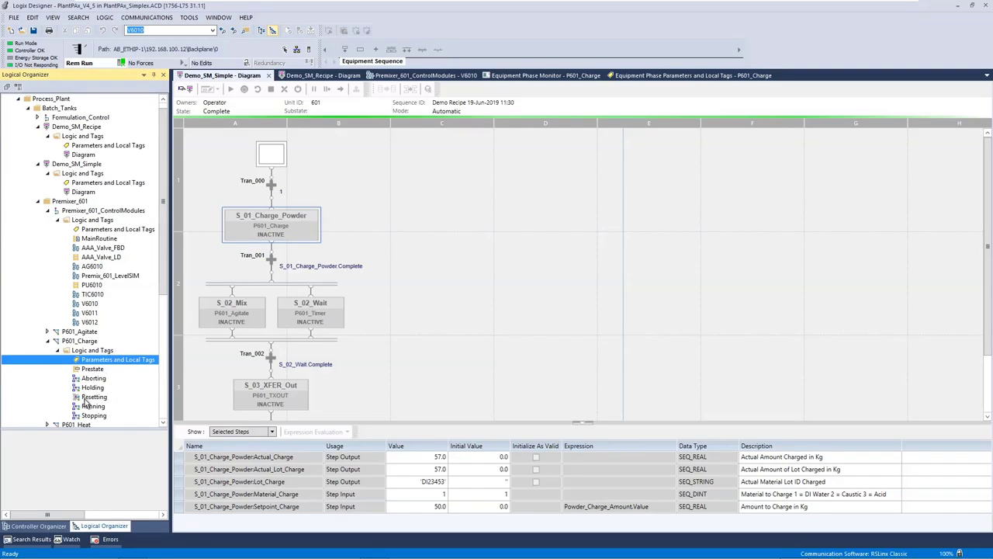
click(246, 234)
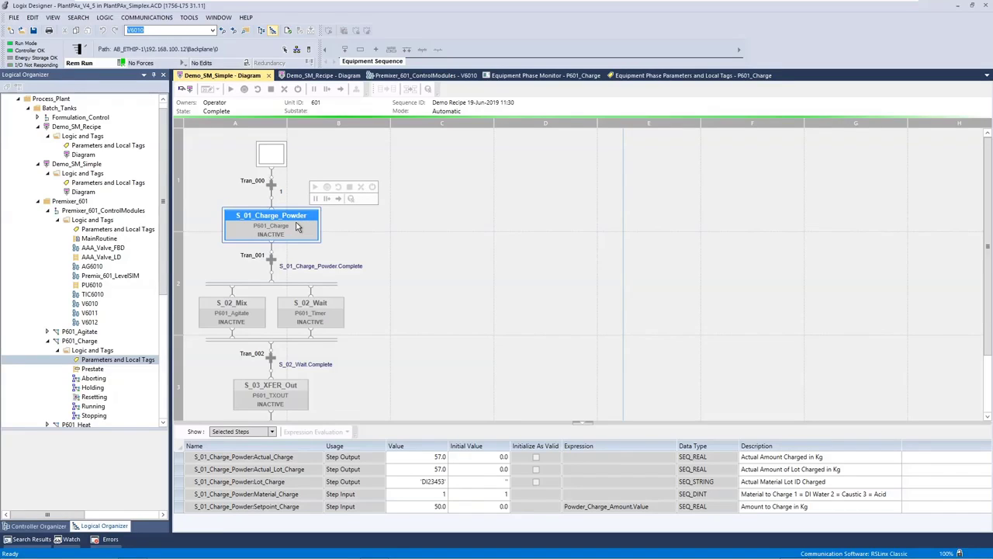
Step: Select steps S_02_Mix and S_03_XFER_Out, then view the Demo_SM_Recipe diagram's later steps
click(257, 312)
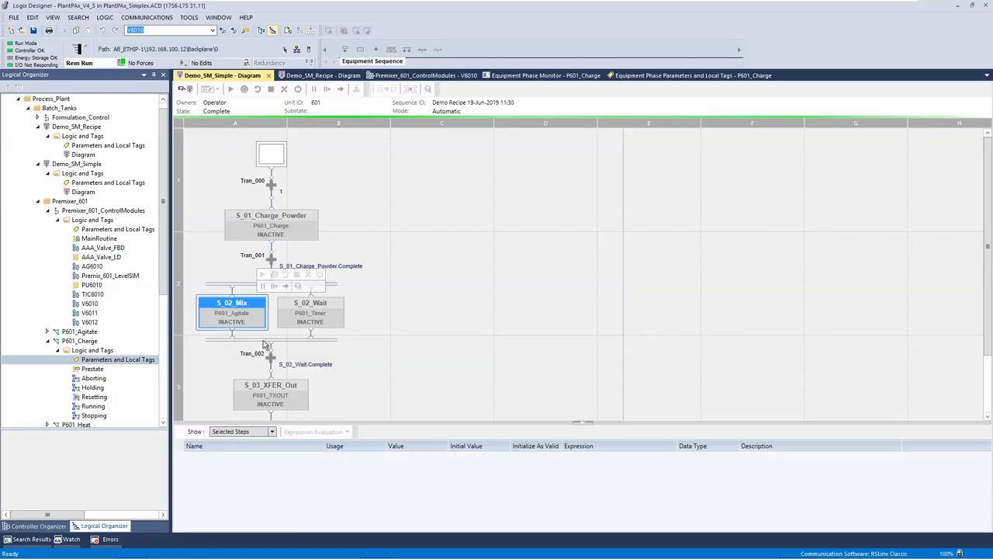
click(283, 398)
click(309, 75)
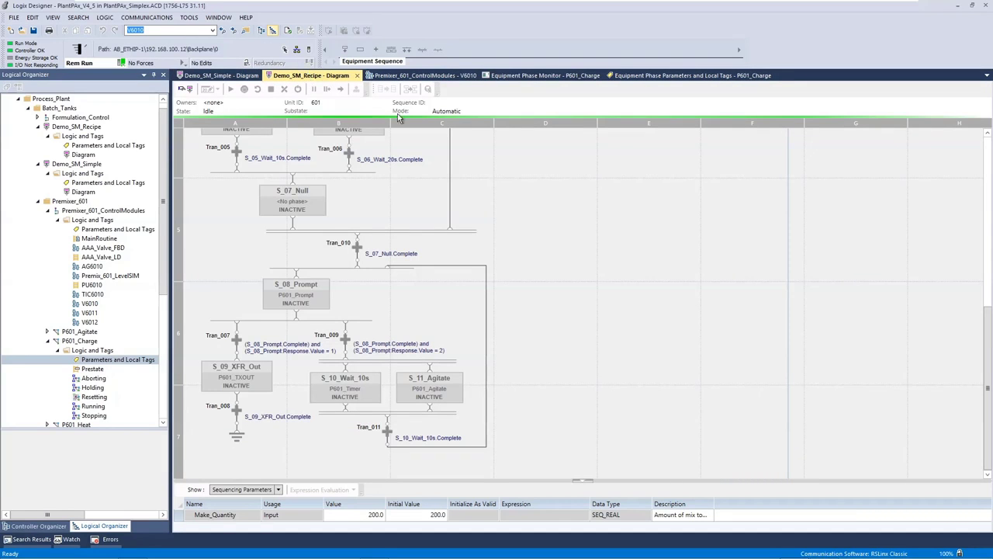
mouse_move(987, 329)
mouse_down()
mouse_move(979, 152)
mouse_move(989, 330)
mouse_up()
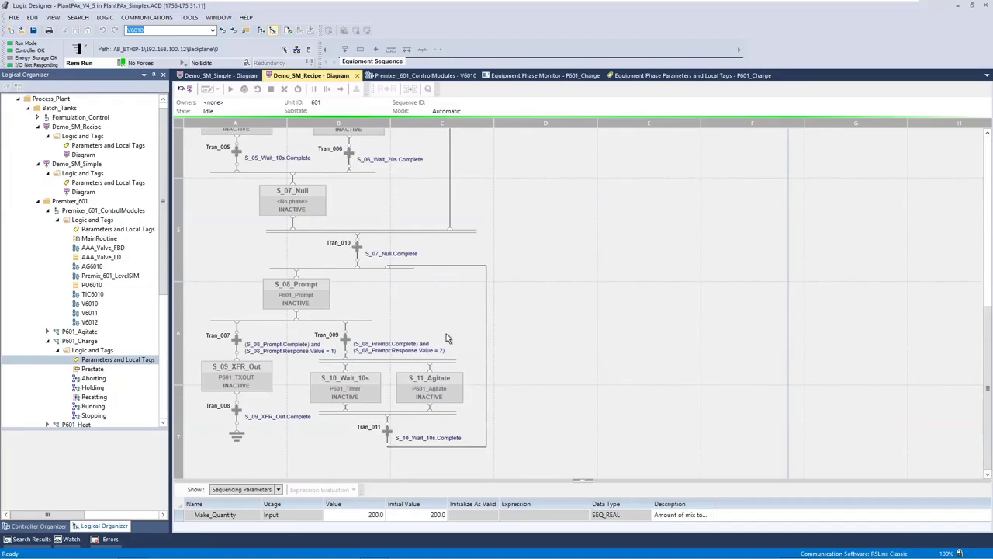